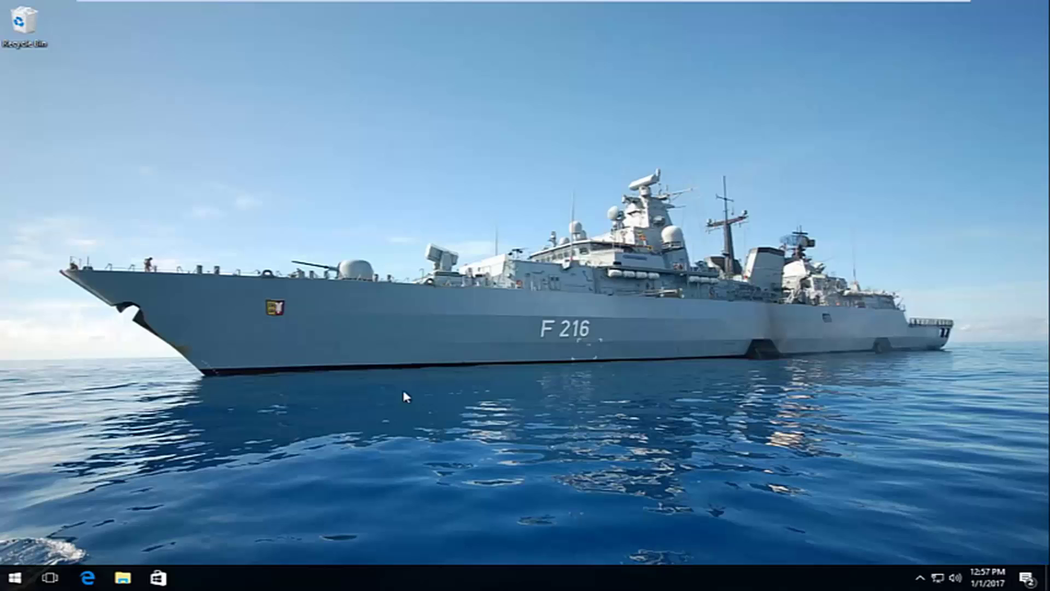
Launch regedit from the Run dialog, replacing the prefilled msconfig command
right_click(16, 584)
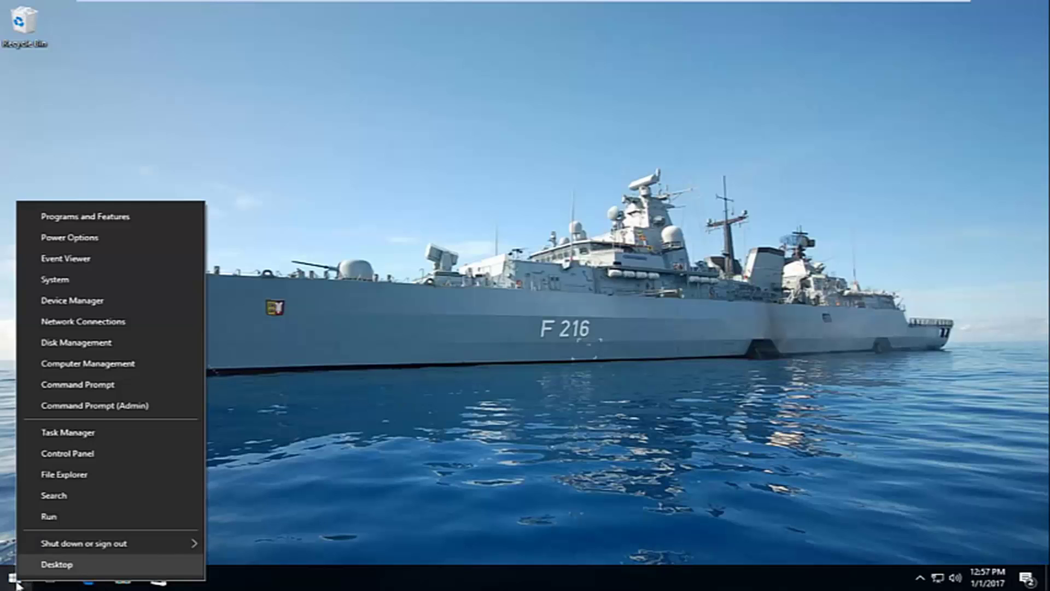
click(70, 524)
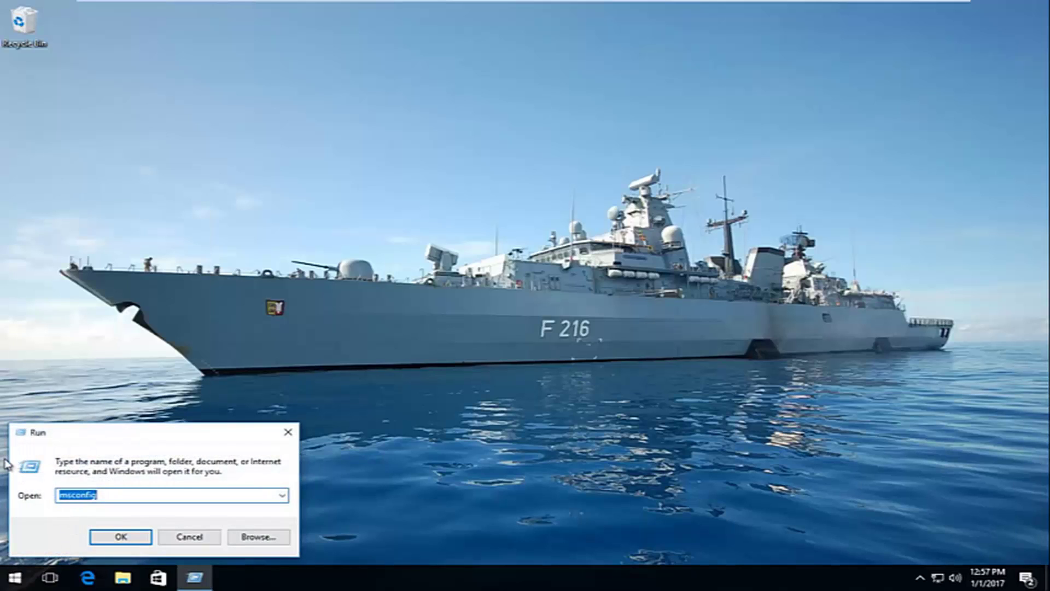
key(BackSpace)
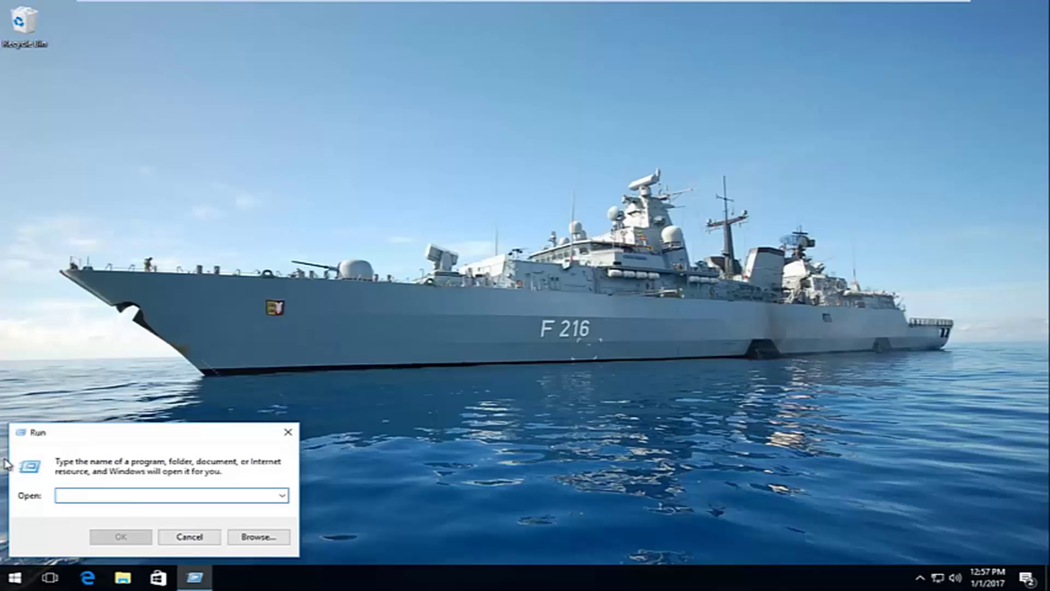
text(regedit)
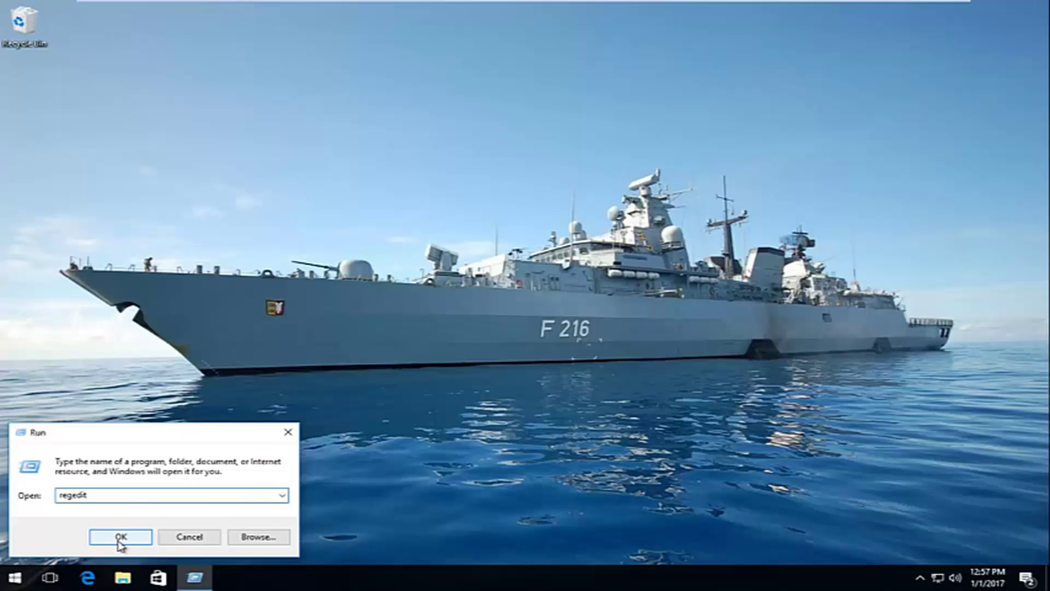
click(121, 538)
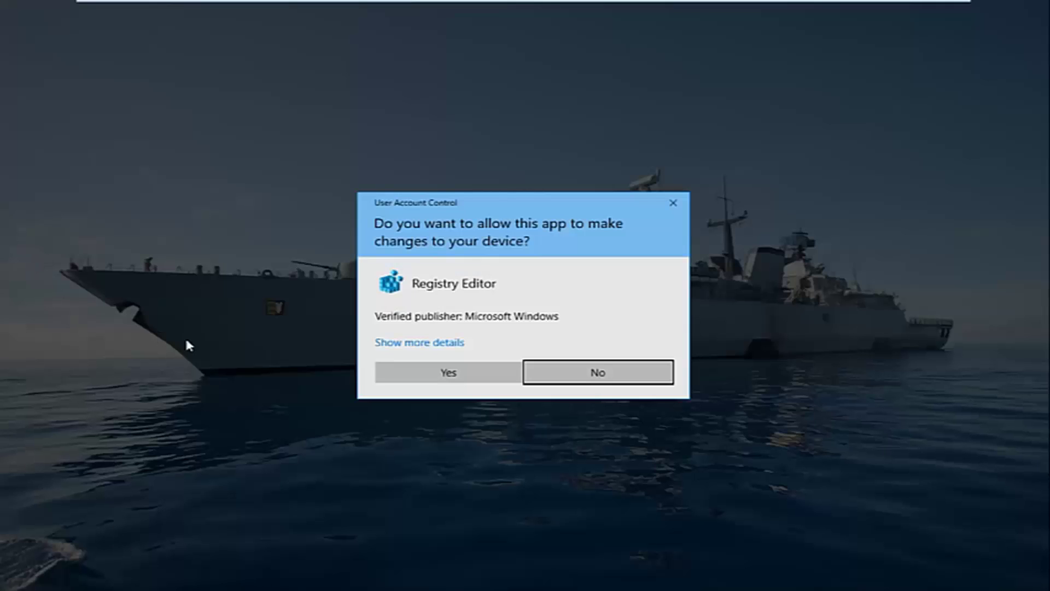
Allow Registry Editor through the permission prompt and collapse the key tree to the top-level hives
click(447, 376)
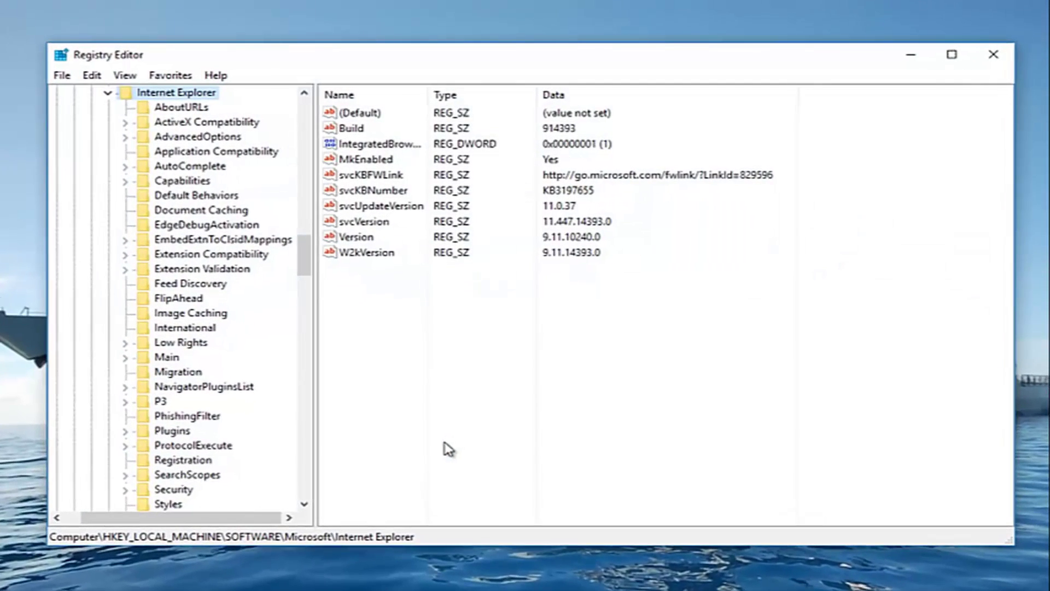
click(108, 92)
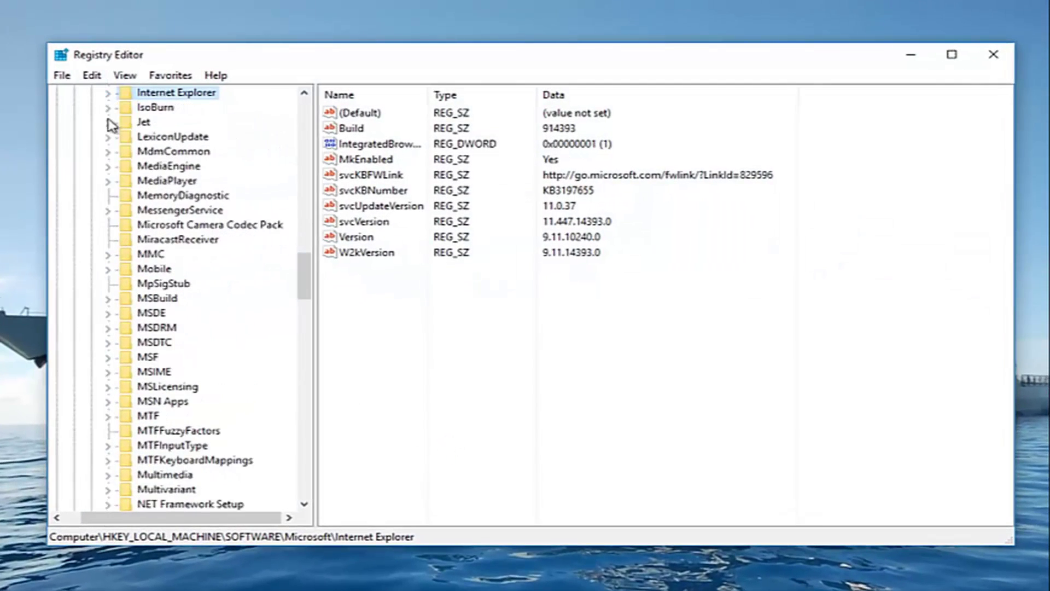
scroll(111, 144, up, 9)
scroll(108, 143, up, 9)
scroll(104, 136, up, 8)
click(98, 115)
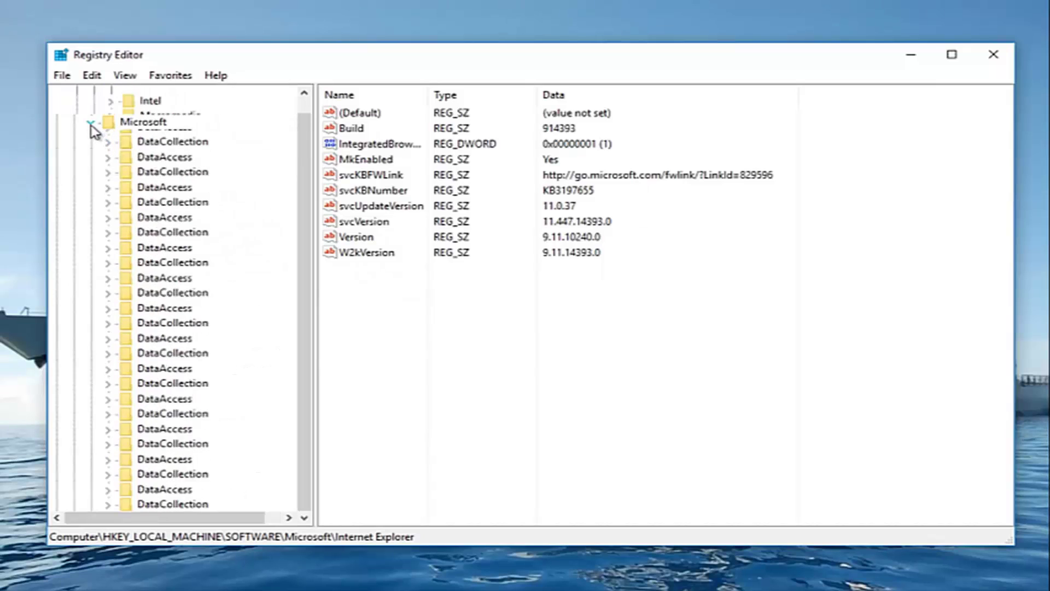
click(93, 210)
click(77, 138)
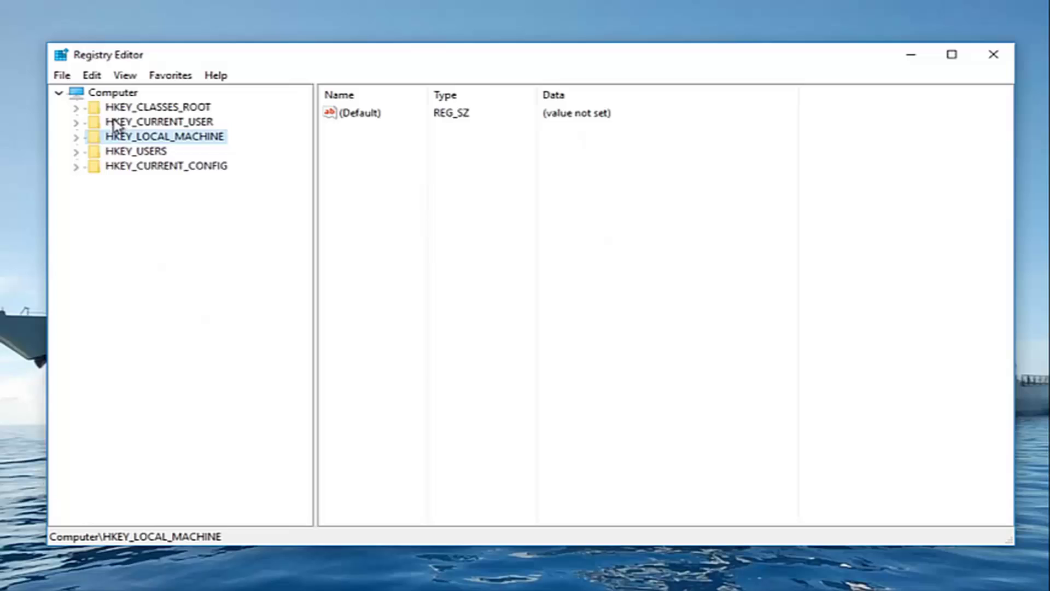
click(118, 122)
click(77, 139)
Expand HKEY_LOCAL_MACHINE\SOFTWARE\Microsoft\Windows NT\CurrentVersion and scroll down to ProfileList
click(76, 138)
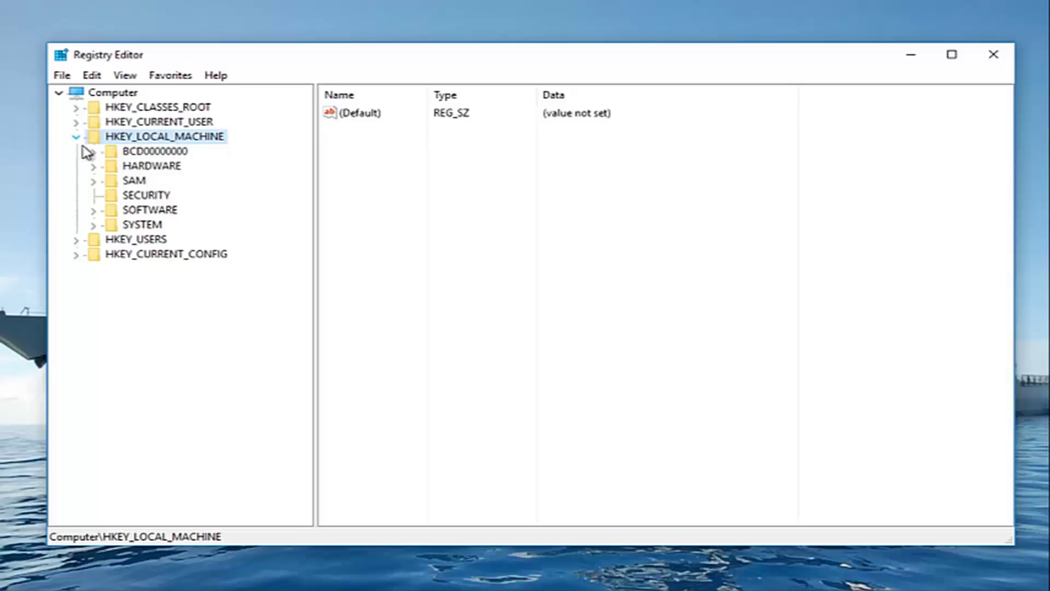
click(94, 211)
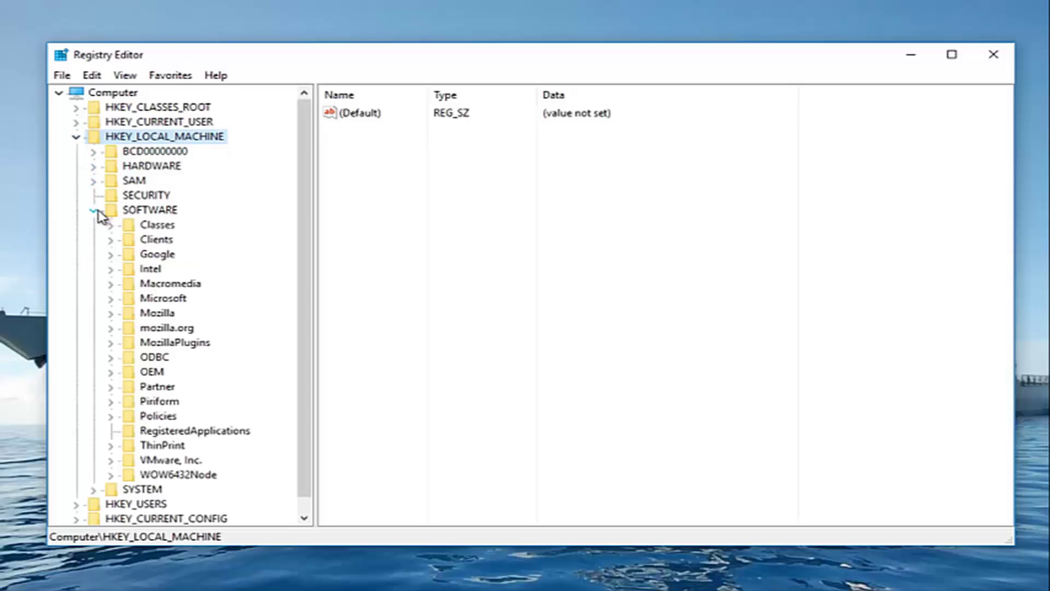
click(111, 299)
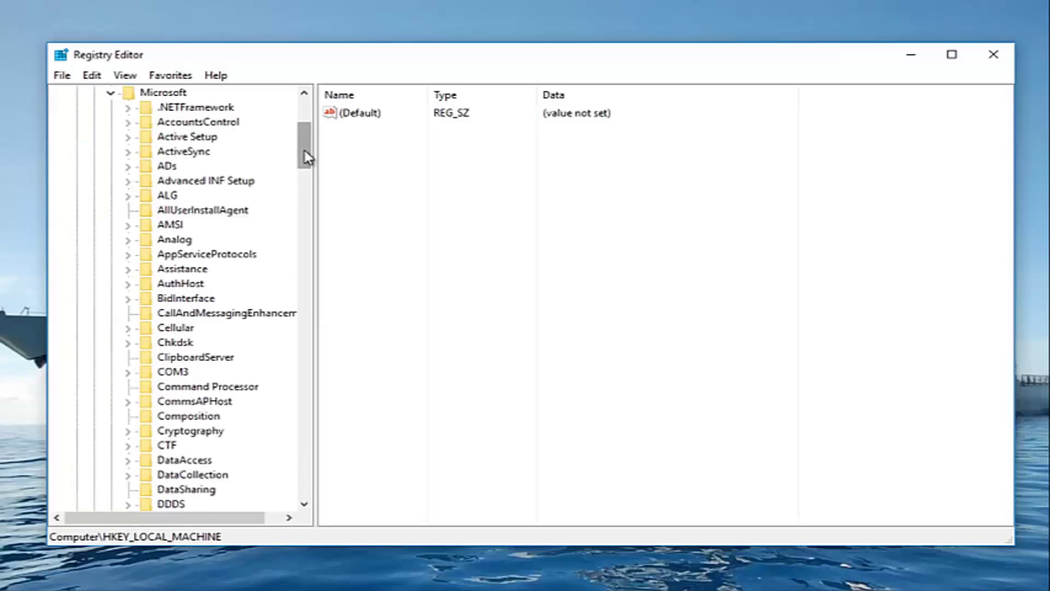
drag(304, 157, 295, 461)
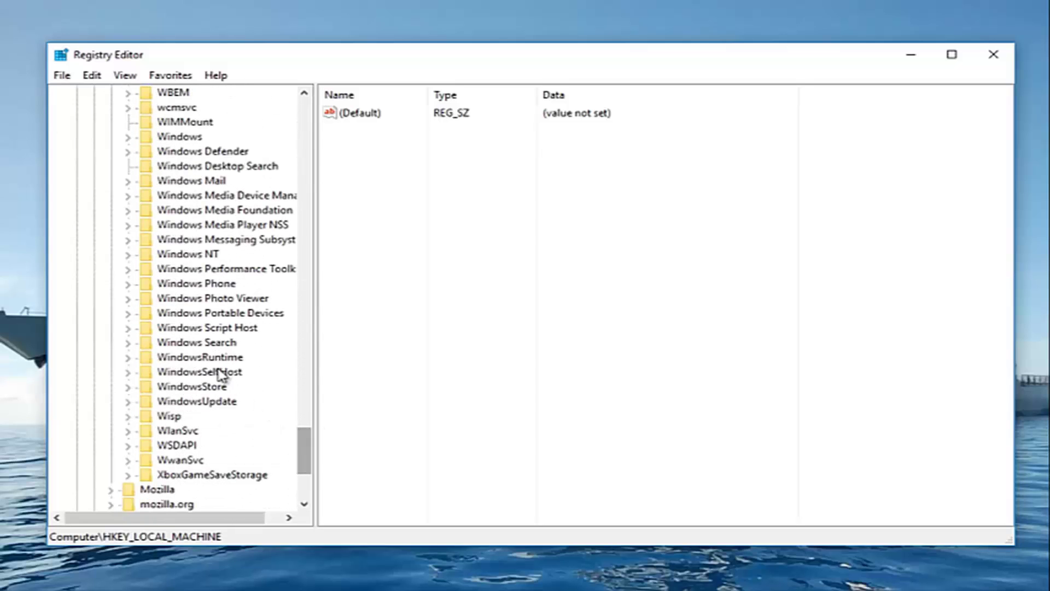
click(186, 254)
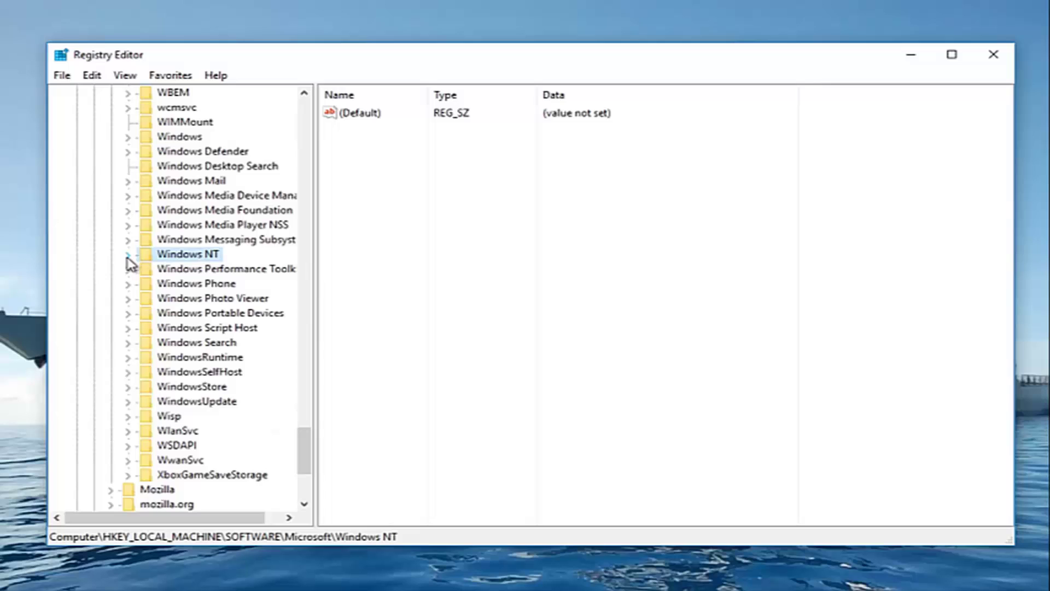
click(128, 255)
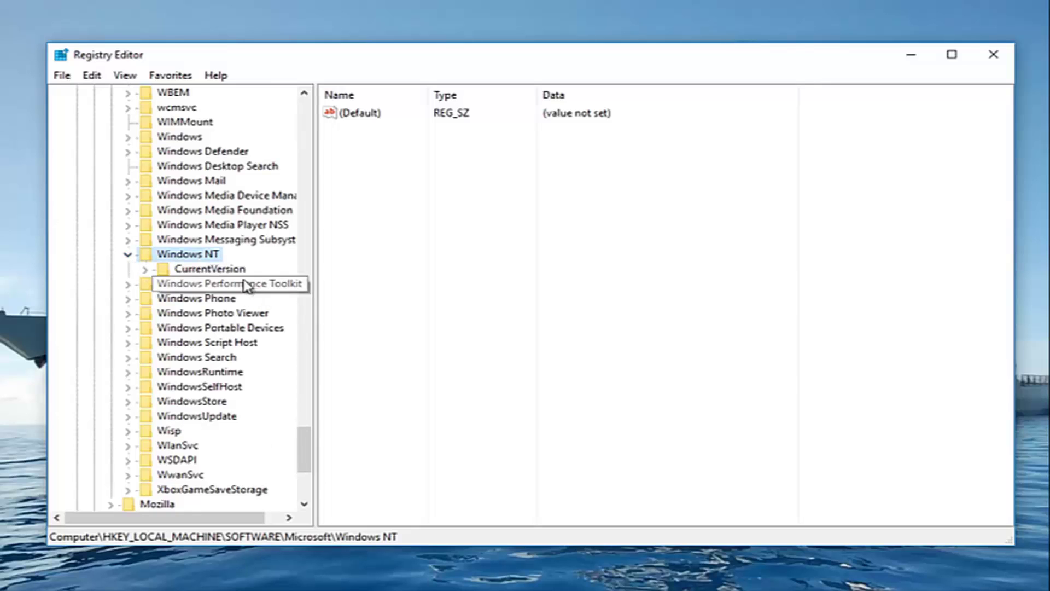
click(202, 270)
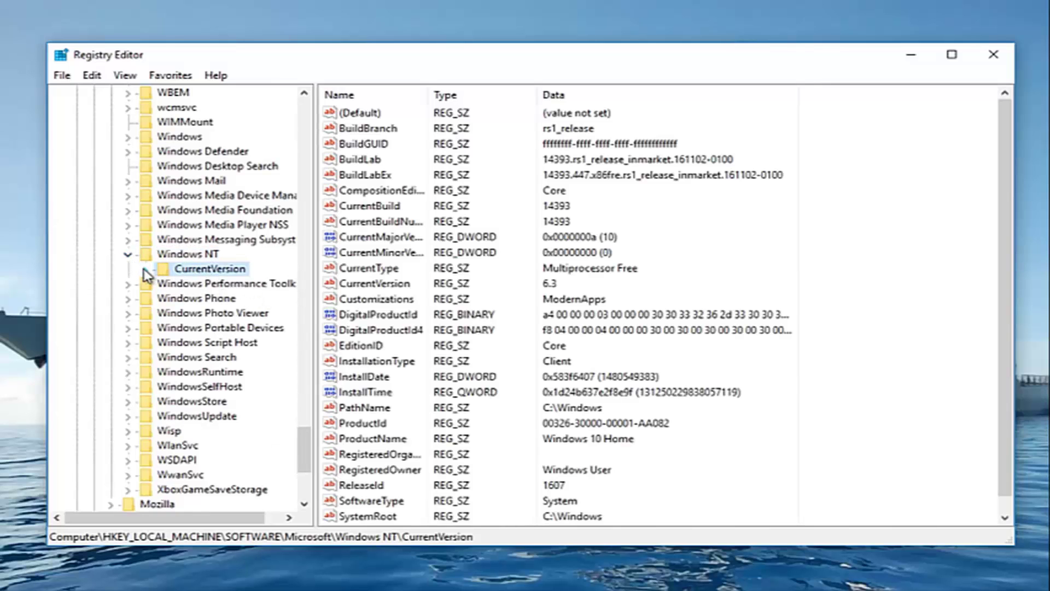
click(146, 269)
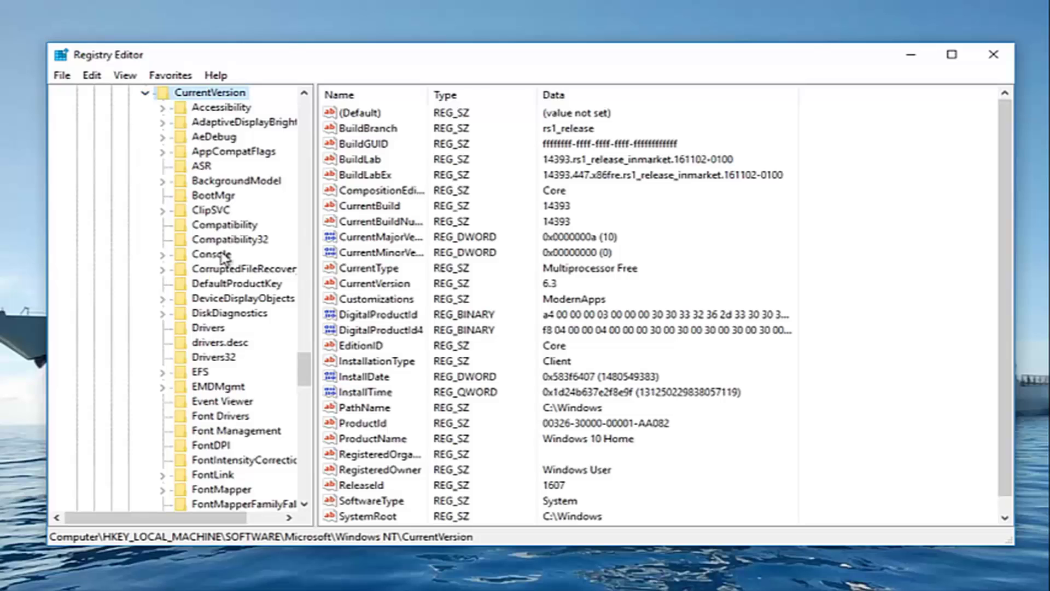
drag(316, 191, 413, 192)
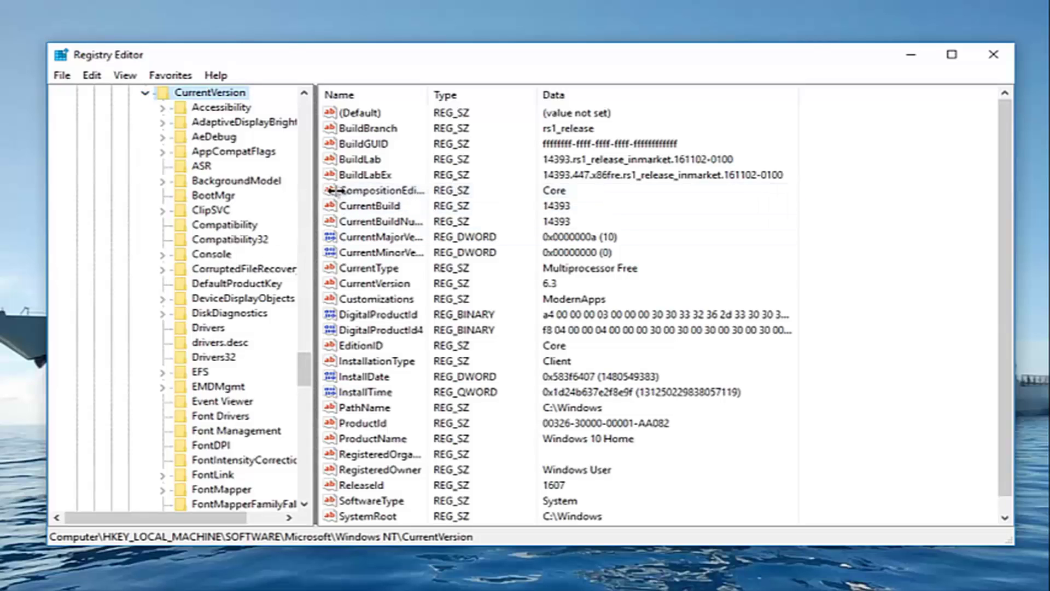
scroll(187, 348, down, 3)
scroll(197, 361, down, 2)
scroll(219, 394, down, 5)
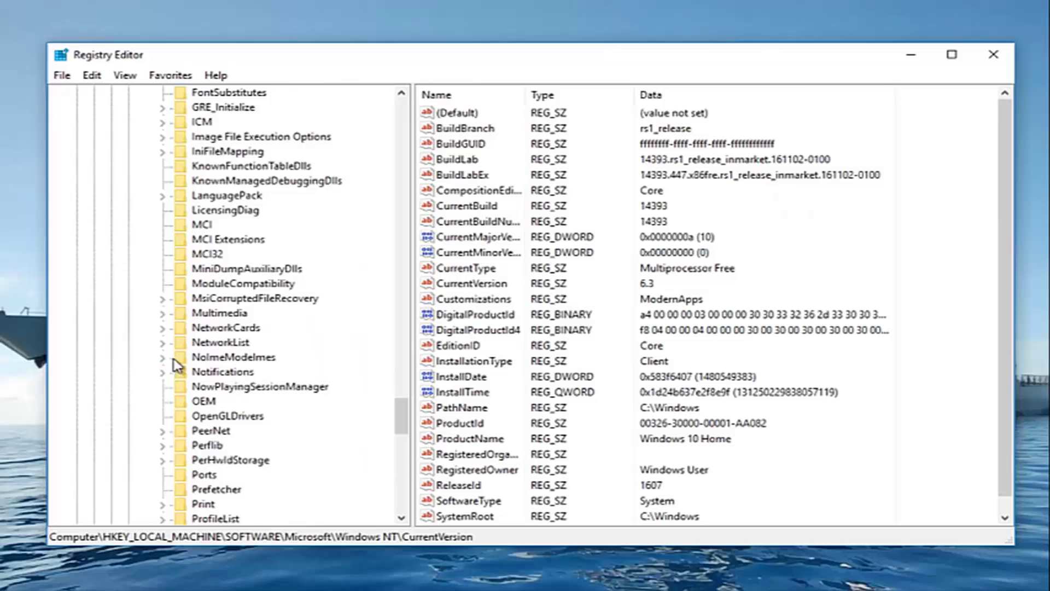
scroll(239, 437, down, 2)
Expand ProfileList, open the S-1-5-21-…-1000 subkey, and widen the Name column
click(214, 432)
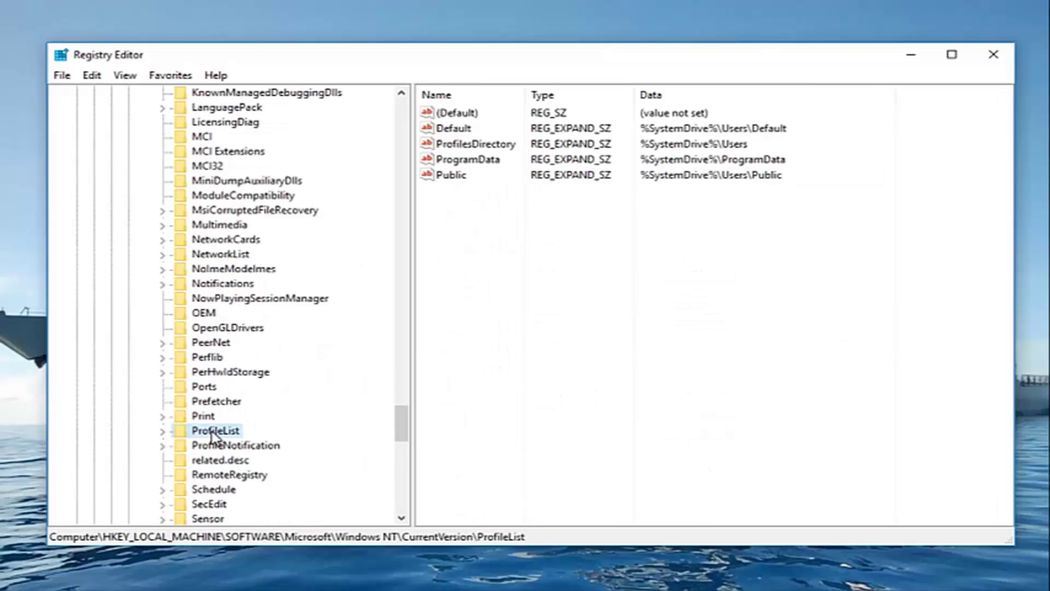
click(163, 431)
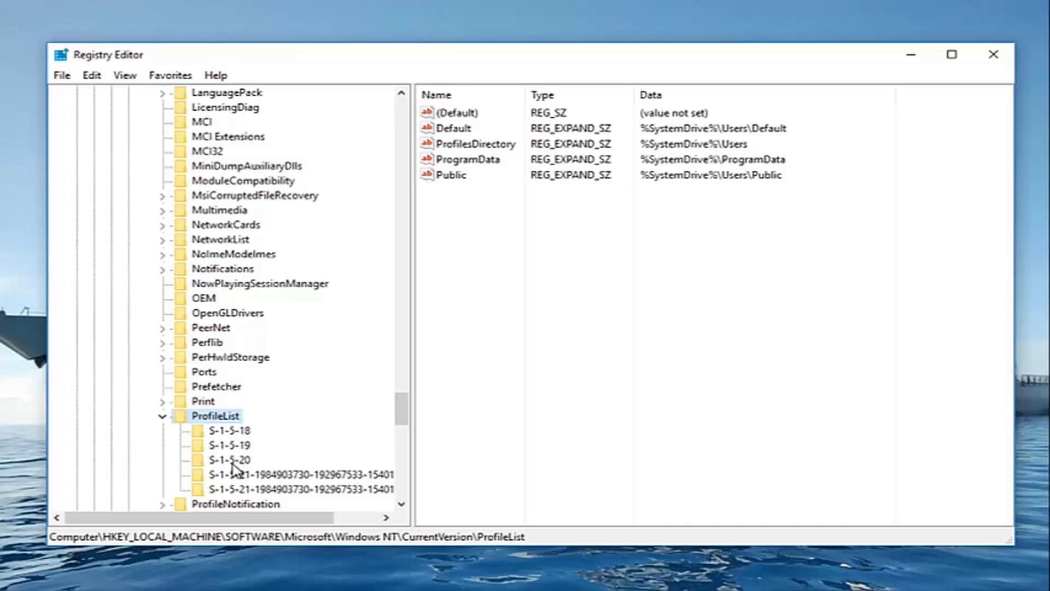
click(233, 475)
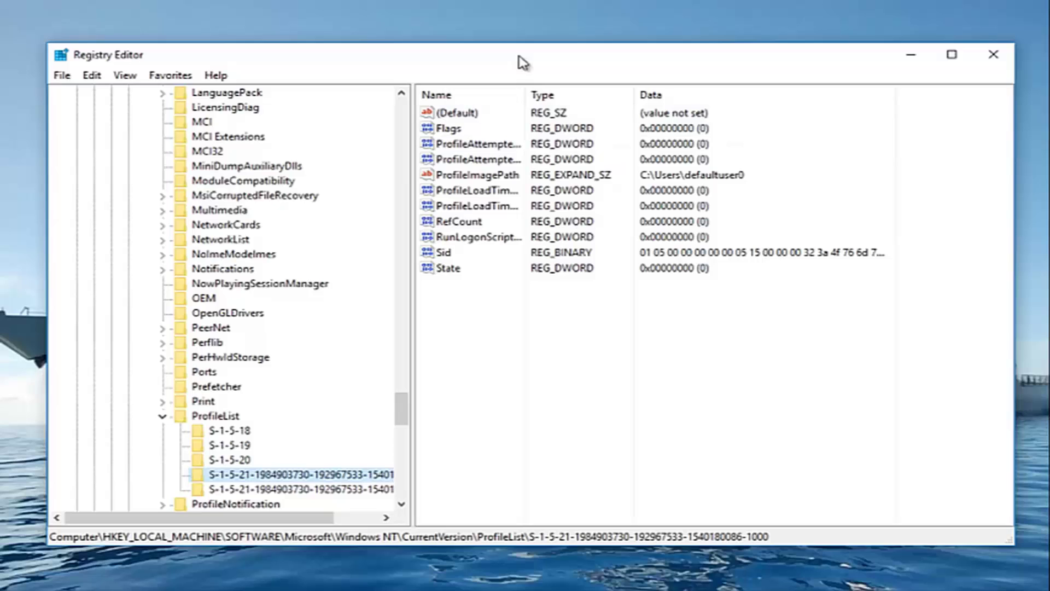
drag(526, 89, 622, 88)
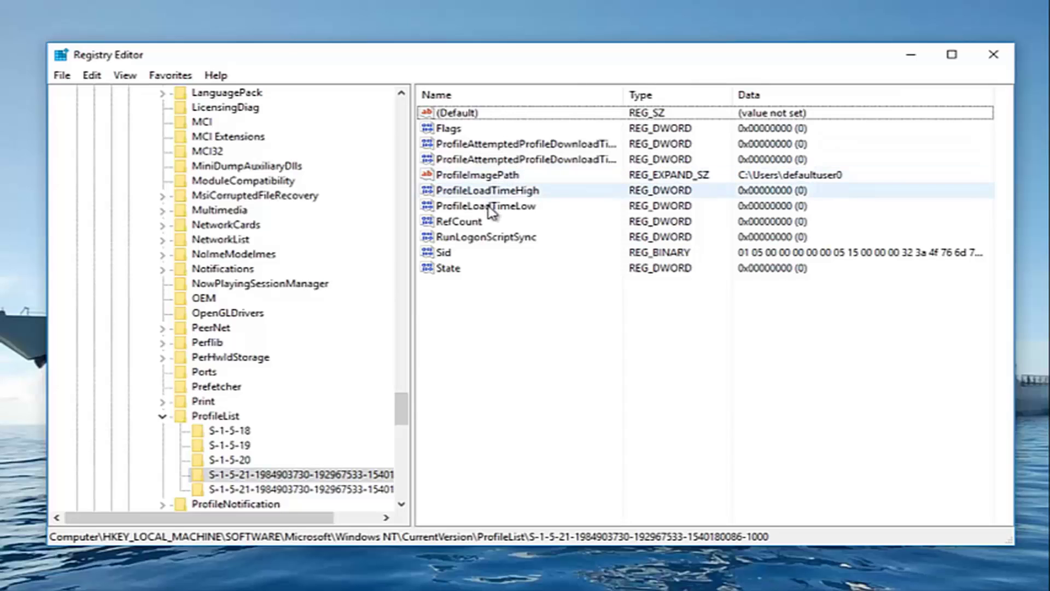
Open ProfileImagePath for editing, then cancel, leaving it C:\Users\defaultuser0
double_click(442, 178)
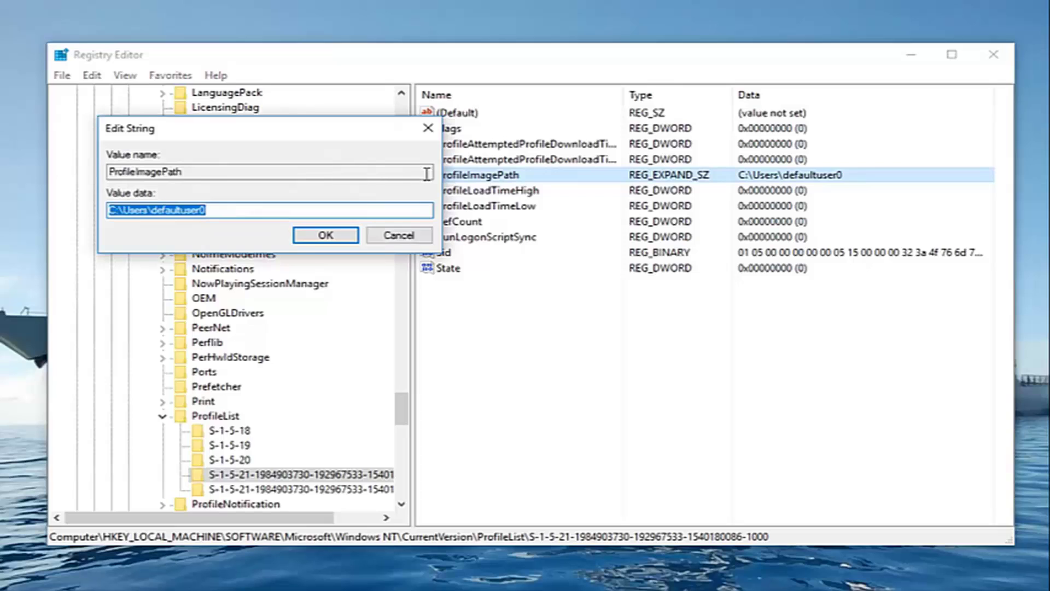
drag(276, 141, 641, 150)
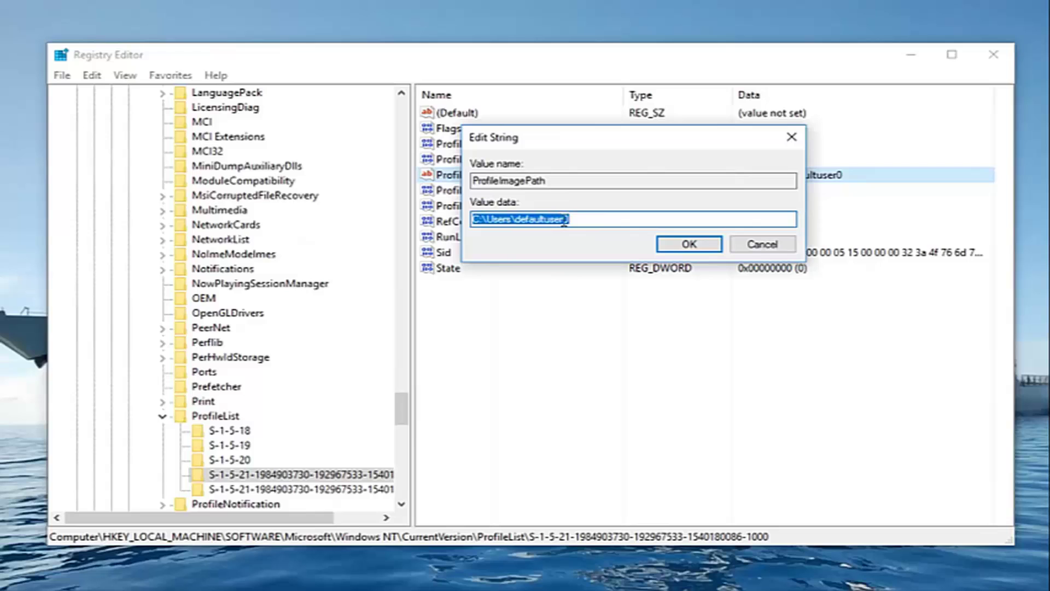
click(791, 137)
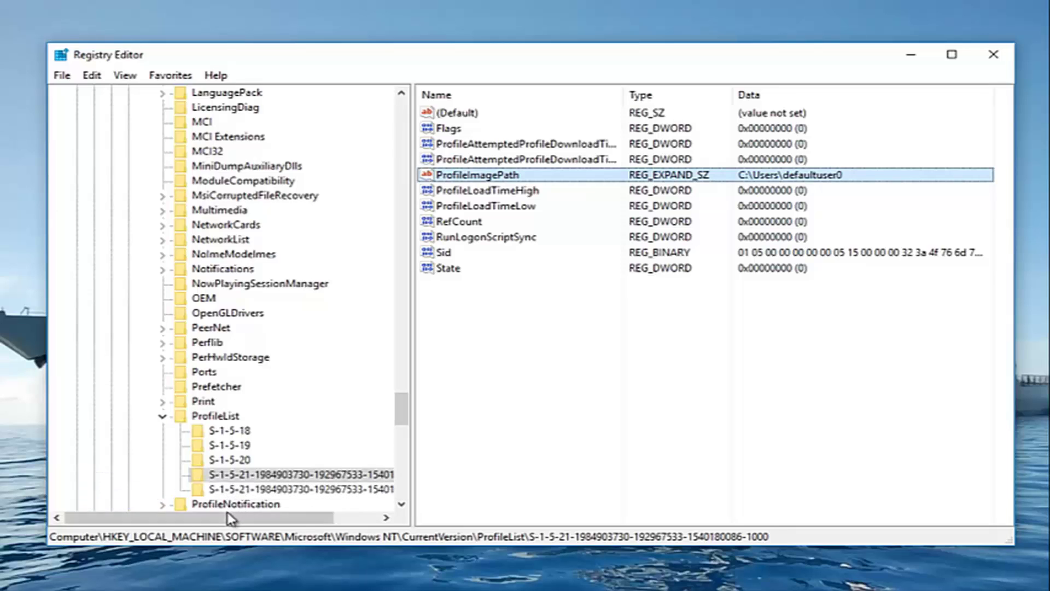
drag(235, 517, 313, 518)
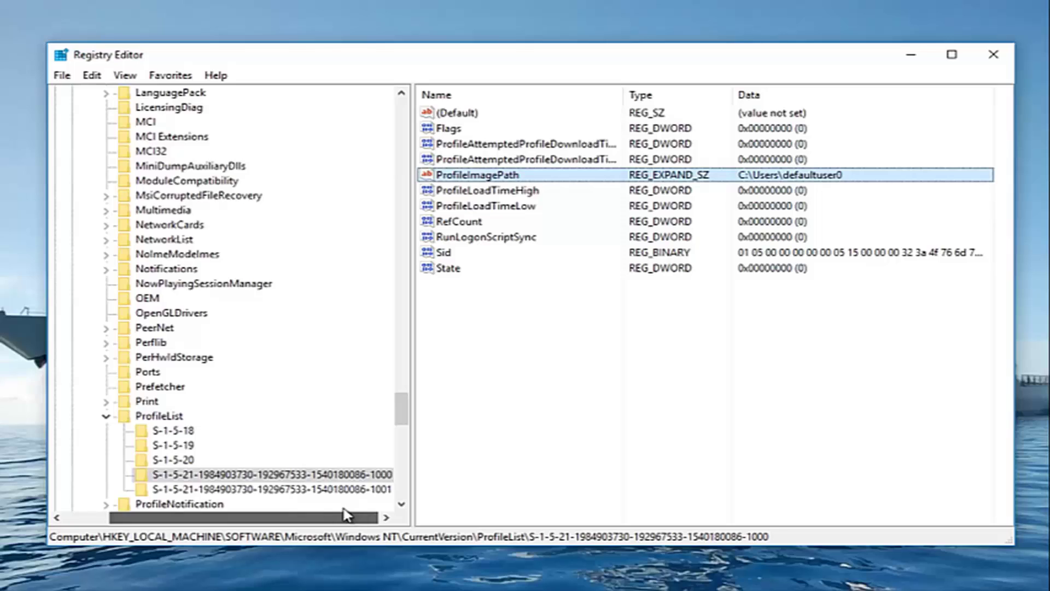
click(229, 488)
drag(228, 517, 235, 526)
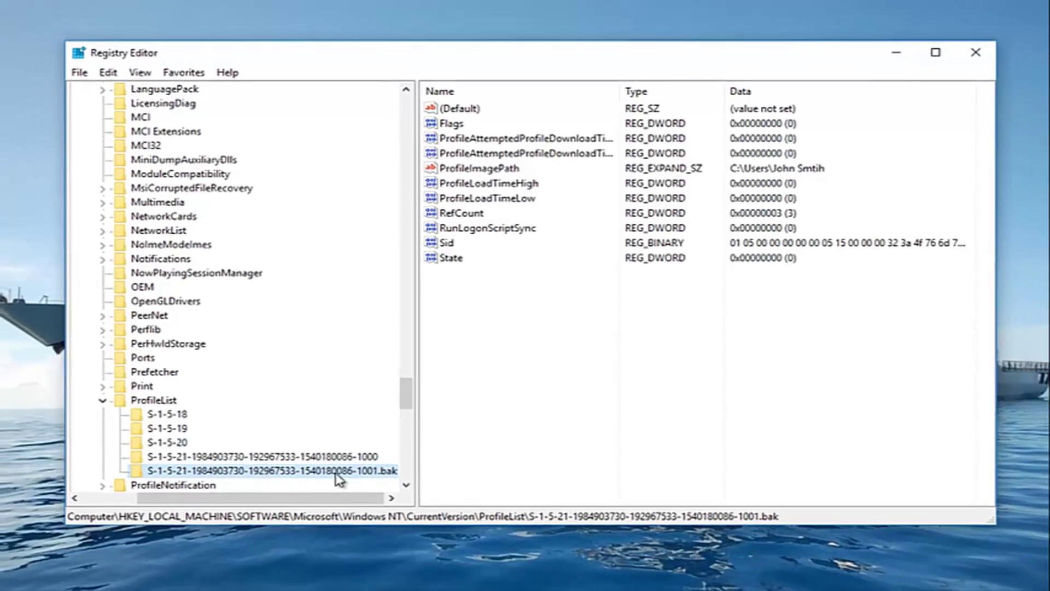
click(200, 475)
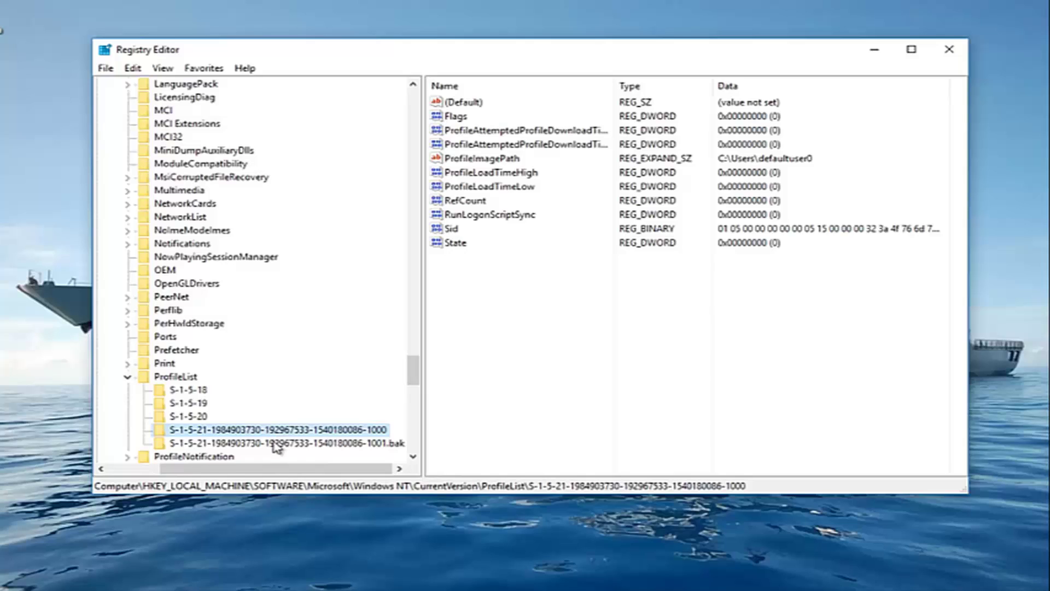
Rename the -1000 profile key to end in .ba, then select the -1001.bak key
right_click(274, 434)
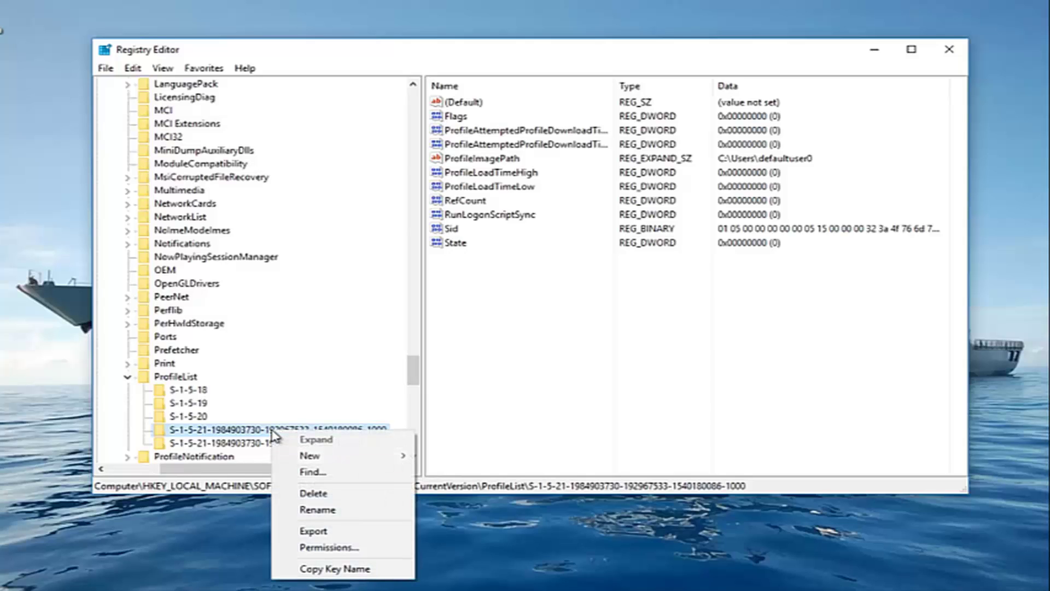
click(296, 511)
click(277, 433)
text(.ba)
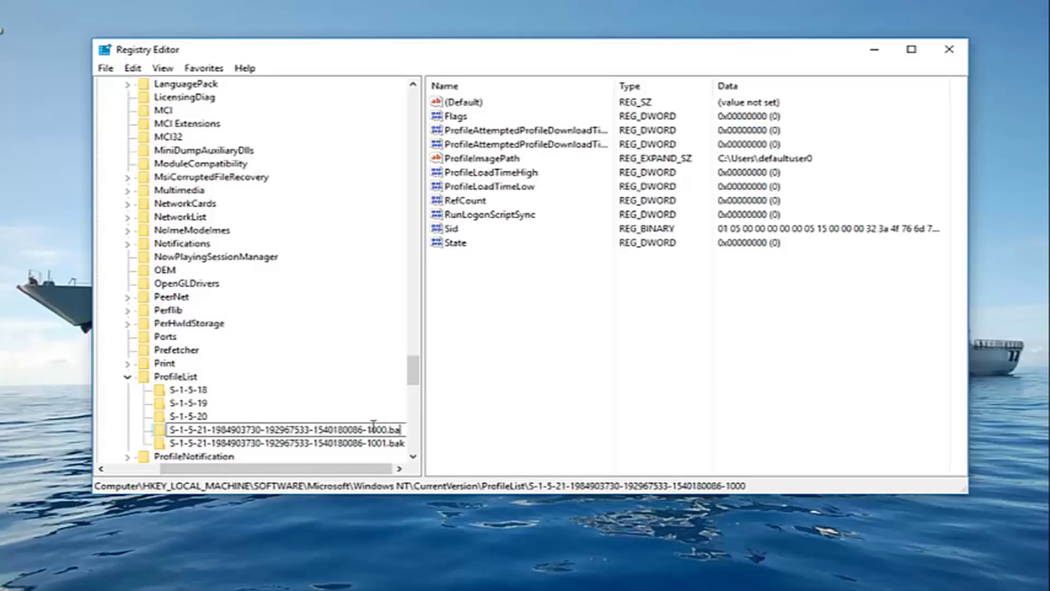
key(Return)
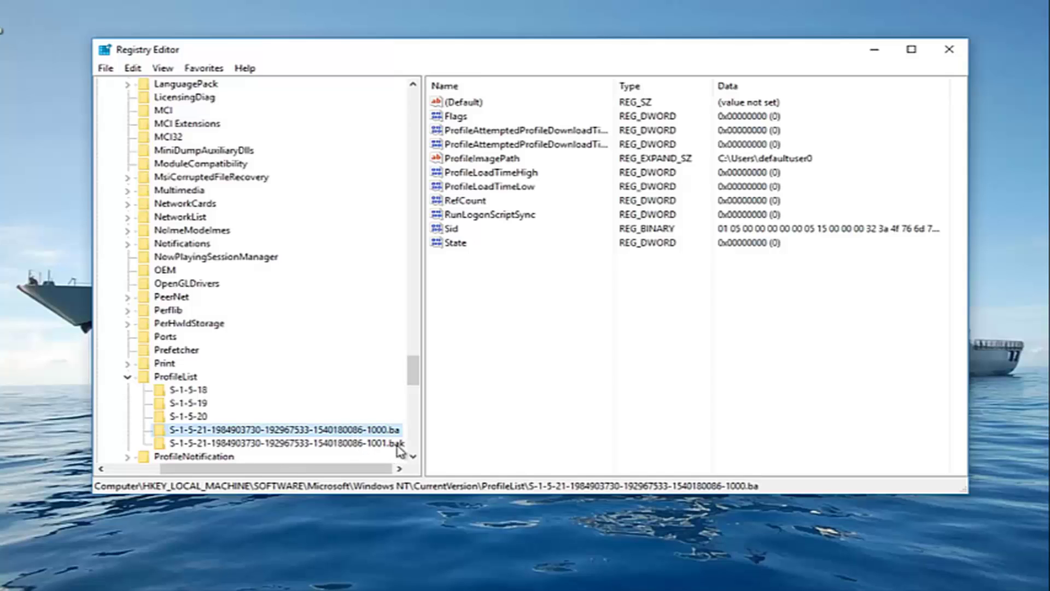
click(398, 445)
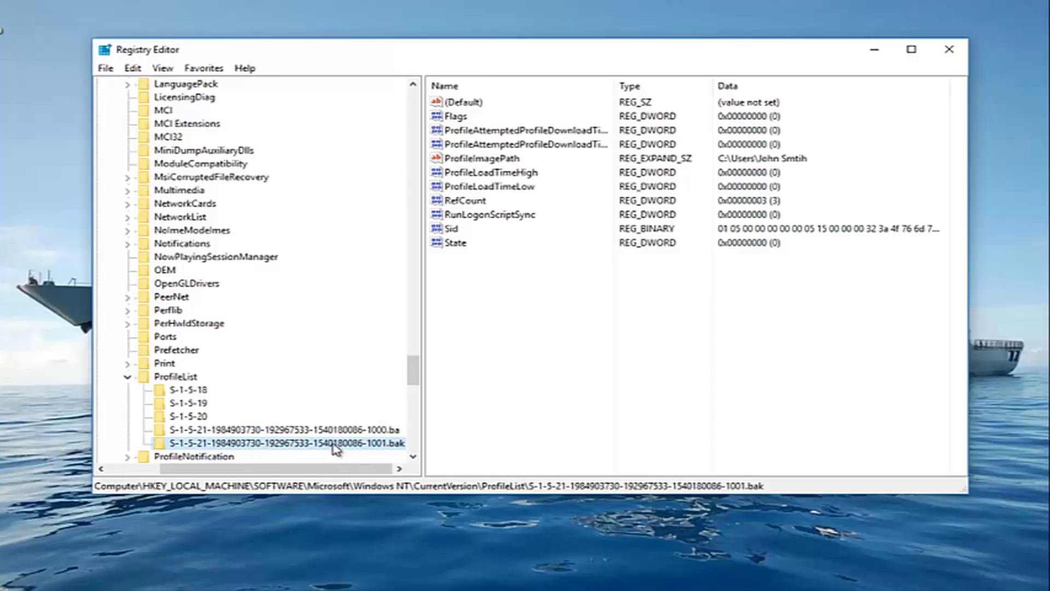
Rename the -1001.bak key, deleting .bak so it ends in -1001
right_click(335, 449)
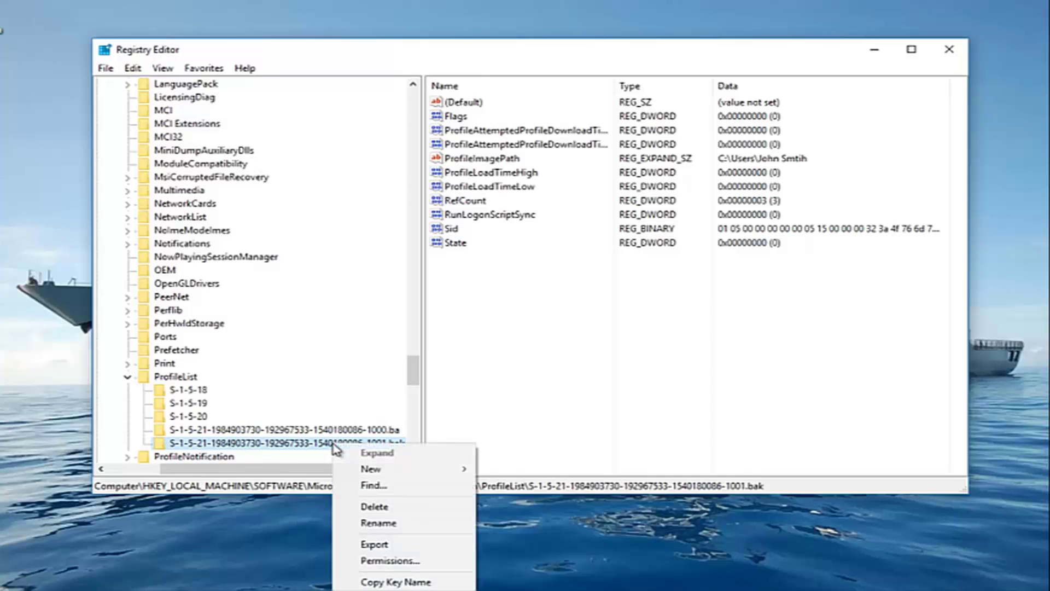
click(382, 524)
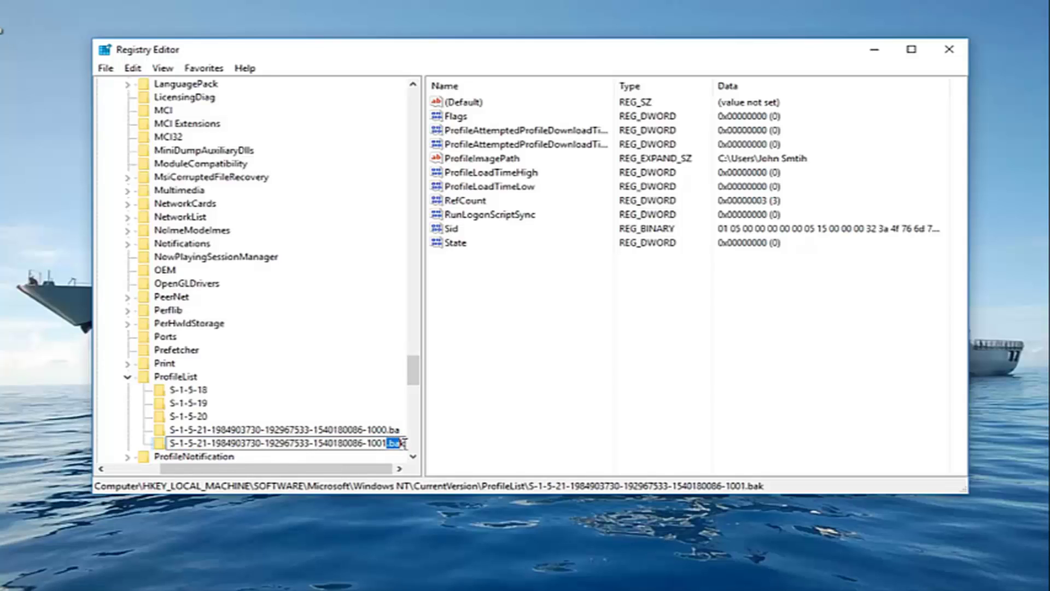
drag(387, 444, 408, 444)
key(Delete)
key(Return)
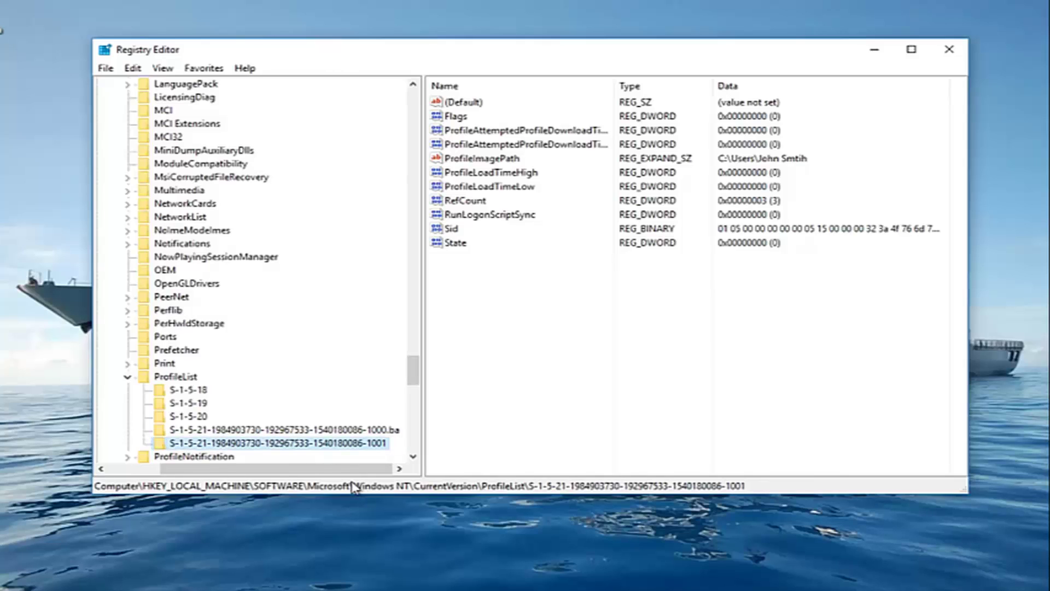
Rename the -1000.ba key, replacing 'ba' with 'bak' to end in -1000.bak
click(346, 432)
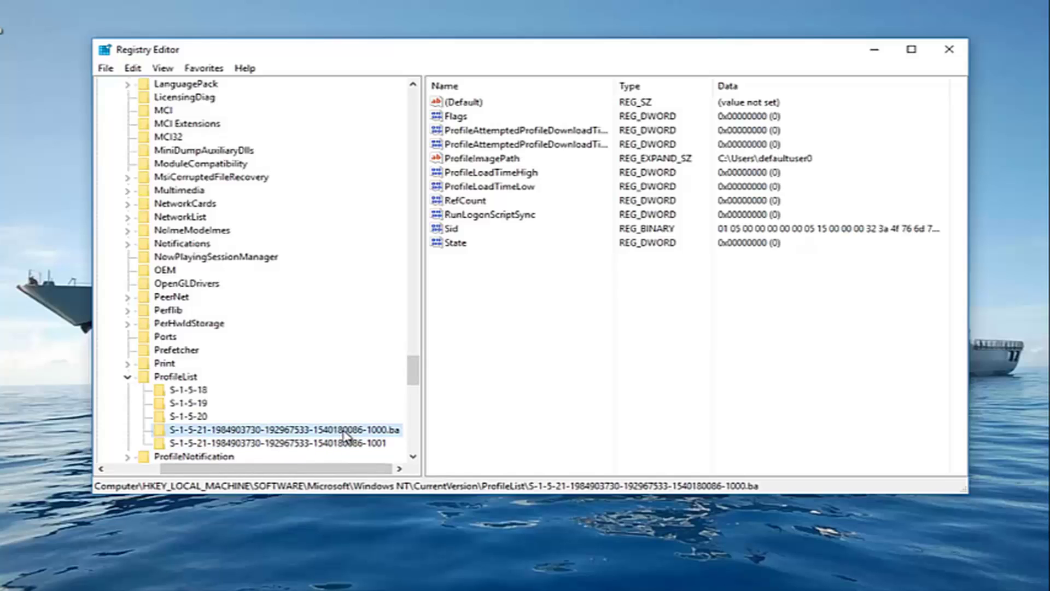
right_click(344, 433)
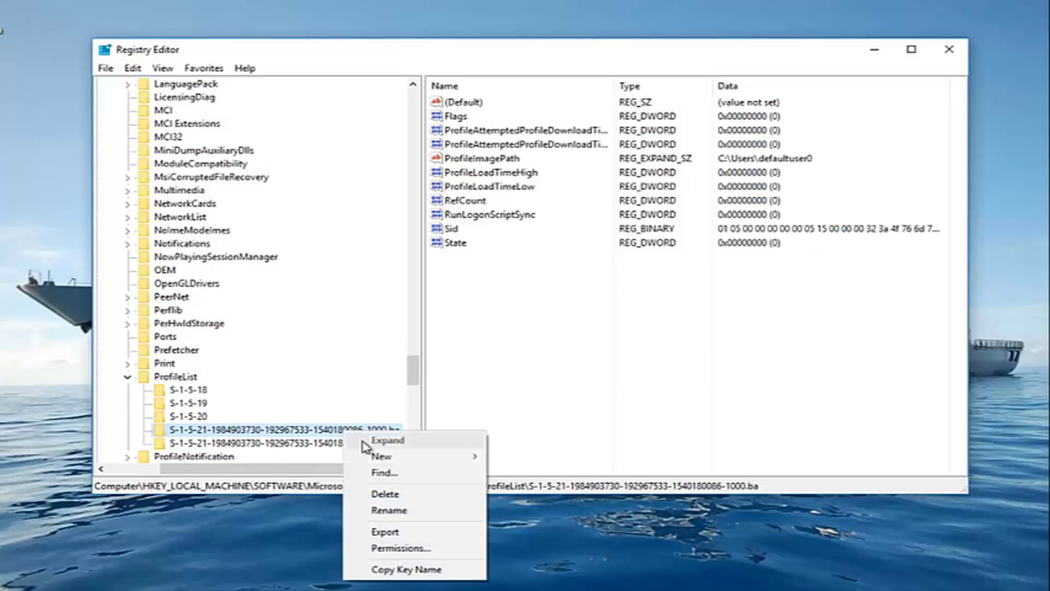
click(389, 509)
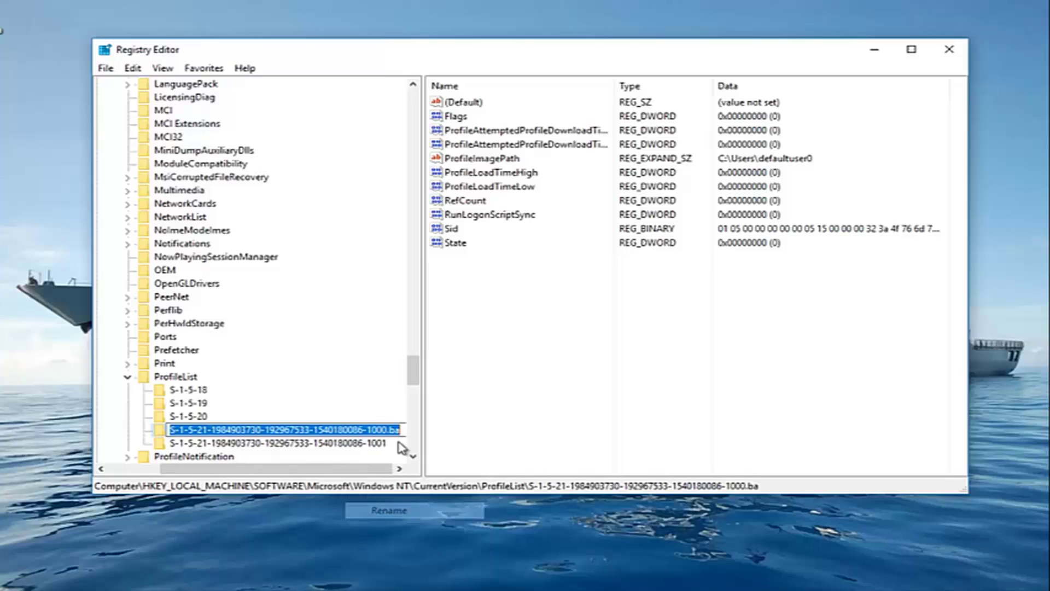
drag(389, 429, 423, 432)
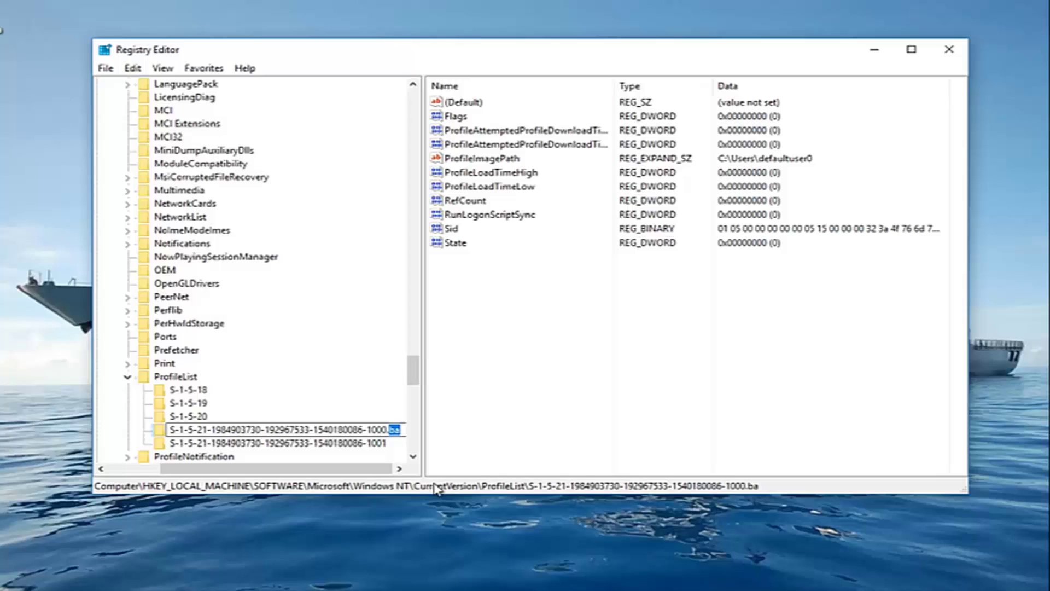
text(bak)
key(Return)
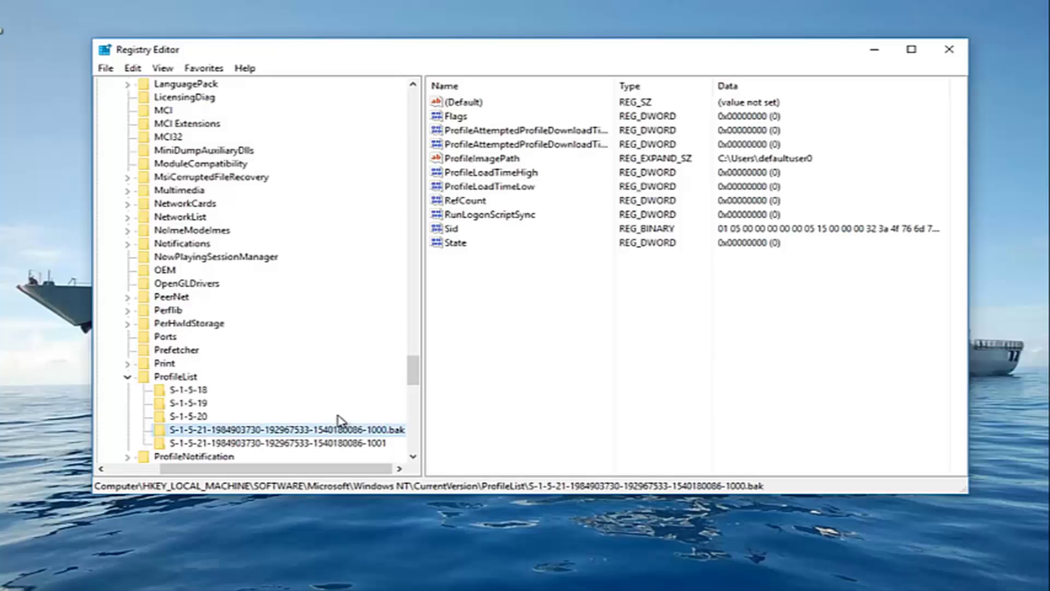
Save the -1001 key's State value as 0, then close Registry Editor
click(340, 448)
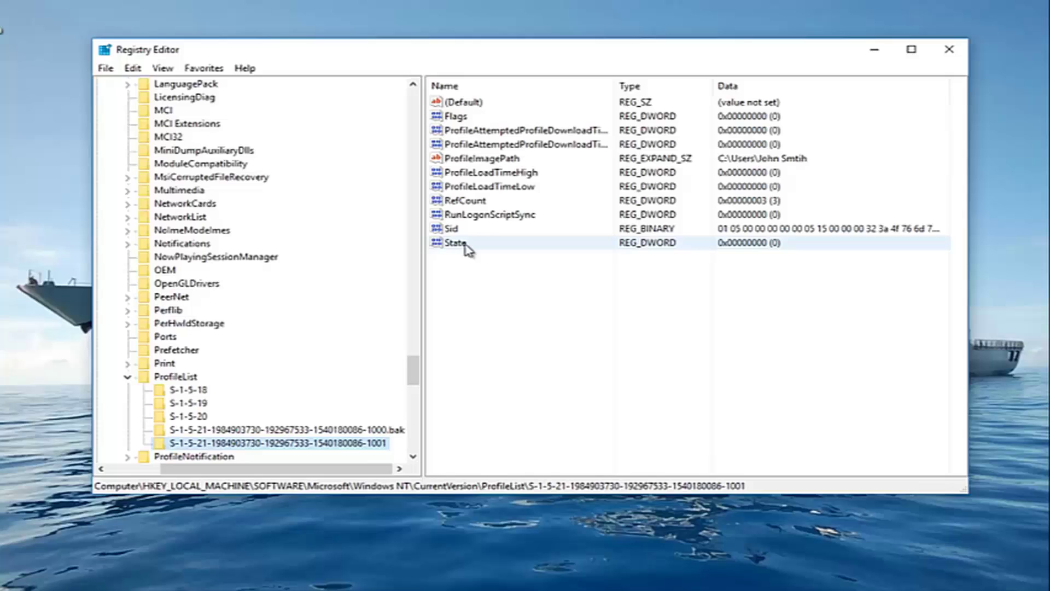
double_click(457, 245)
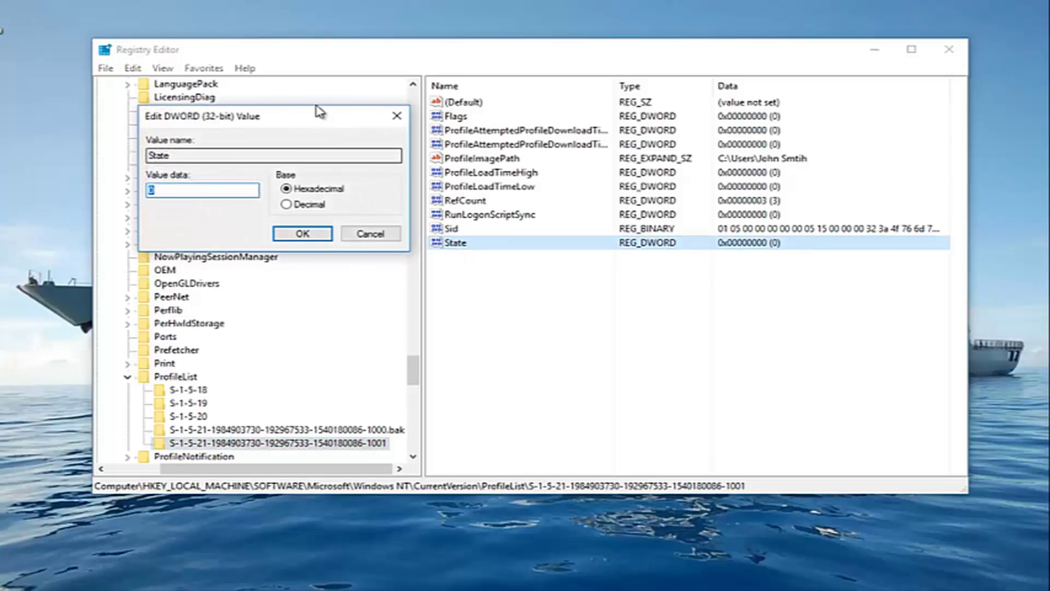
drag(321, 112, 701, 125)
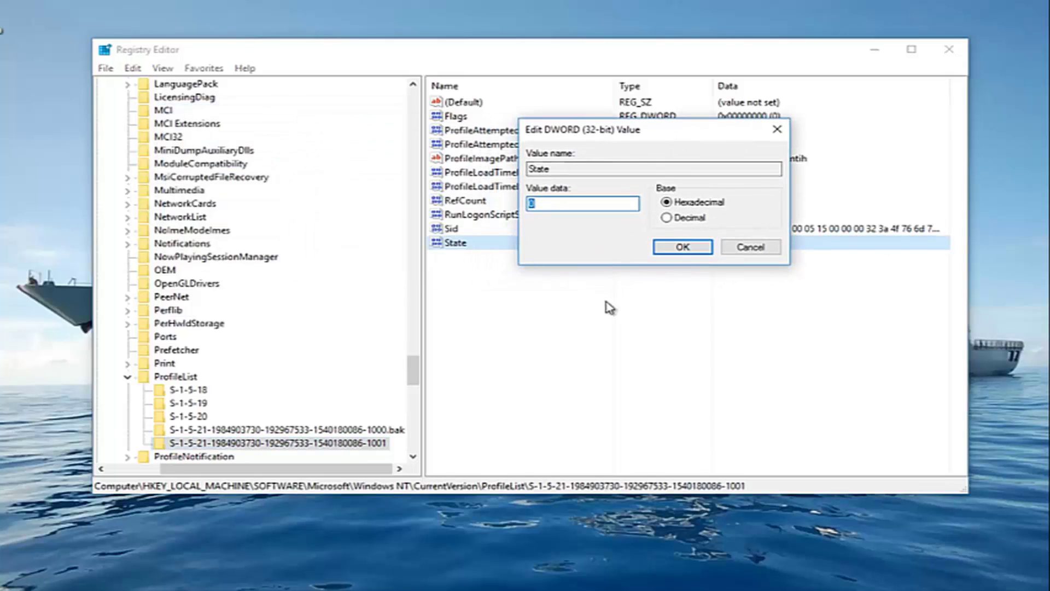
click(559, 202)
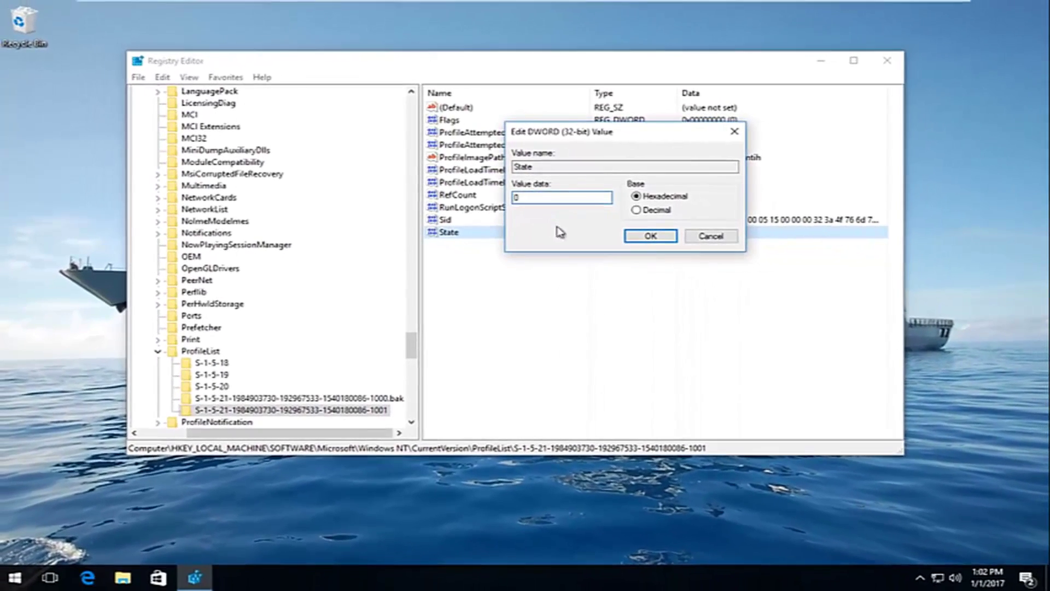
click(653, 238)
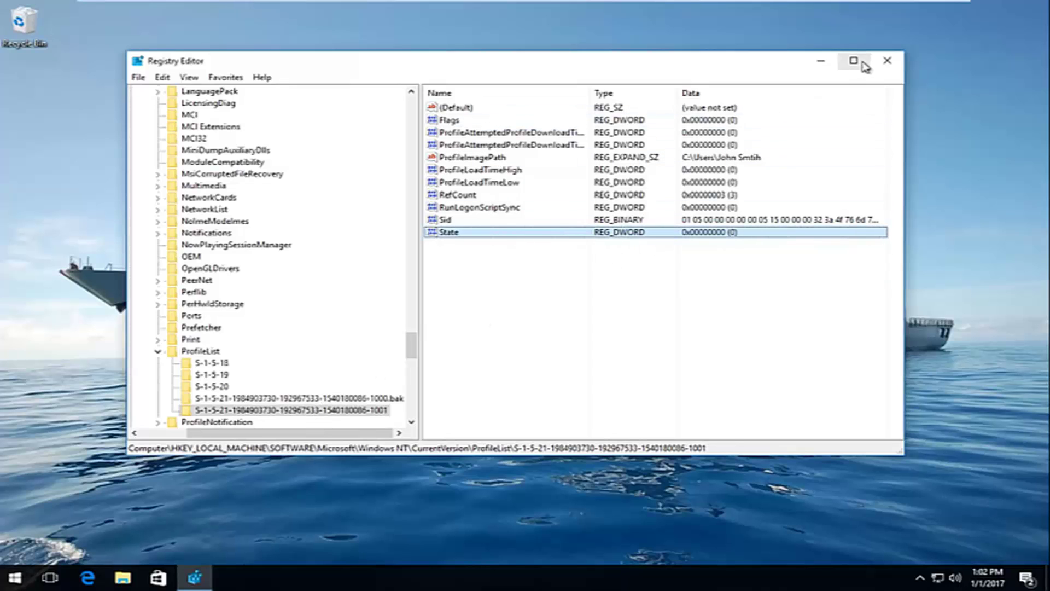
click(887, 60)
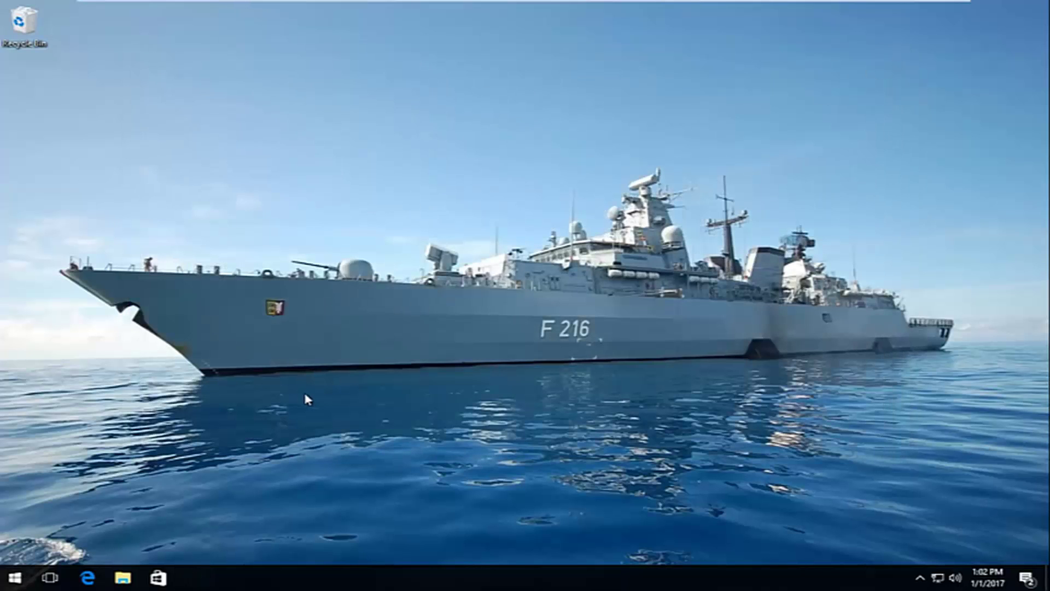